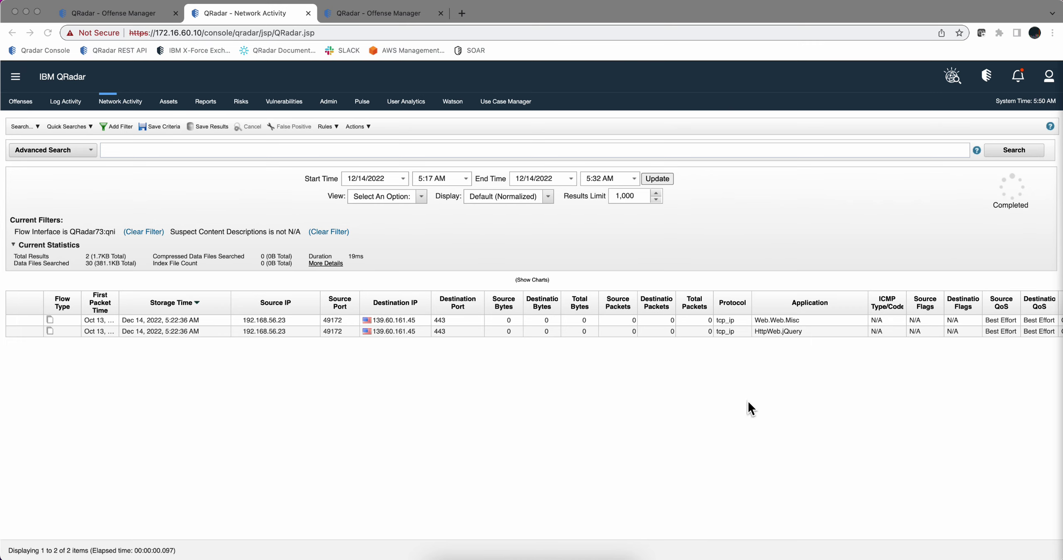
- Inspect the HttpWeb.jQuery flow's details, then return to the flow search results
{"action": "double_click", "coordinate": [691, 329]}
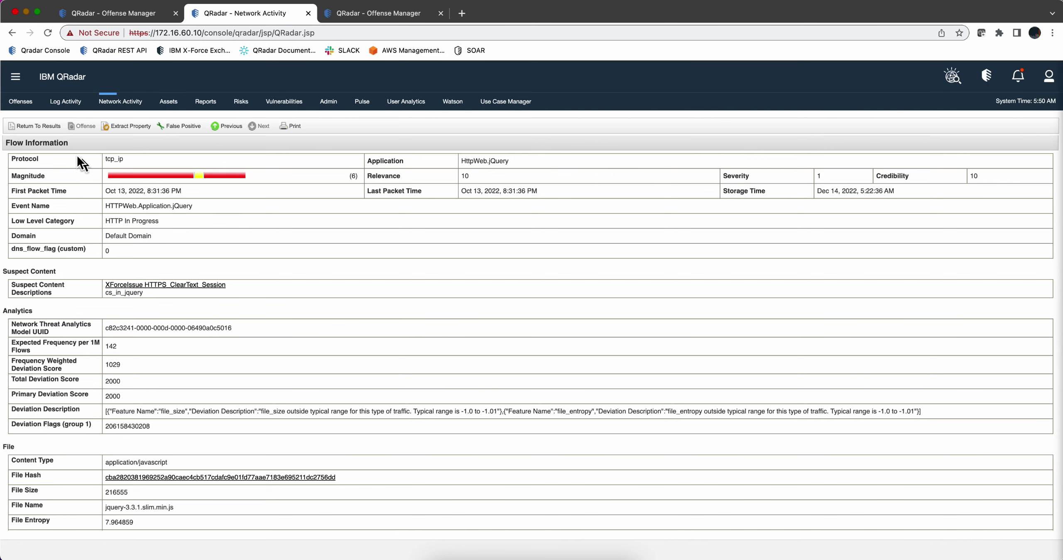
{"action": "left_click", "coordinate": [42, 126]}
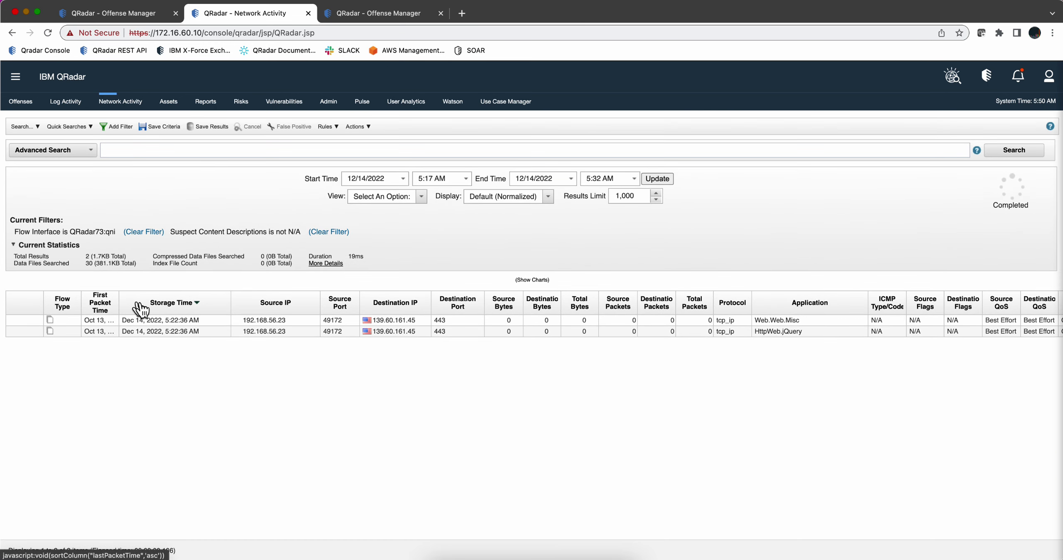
{"action": "left_click", "coordinate": [142, 330]}
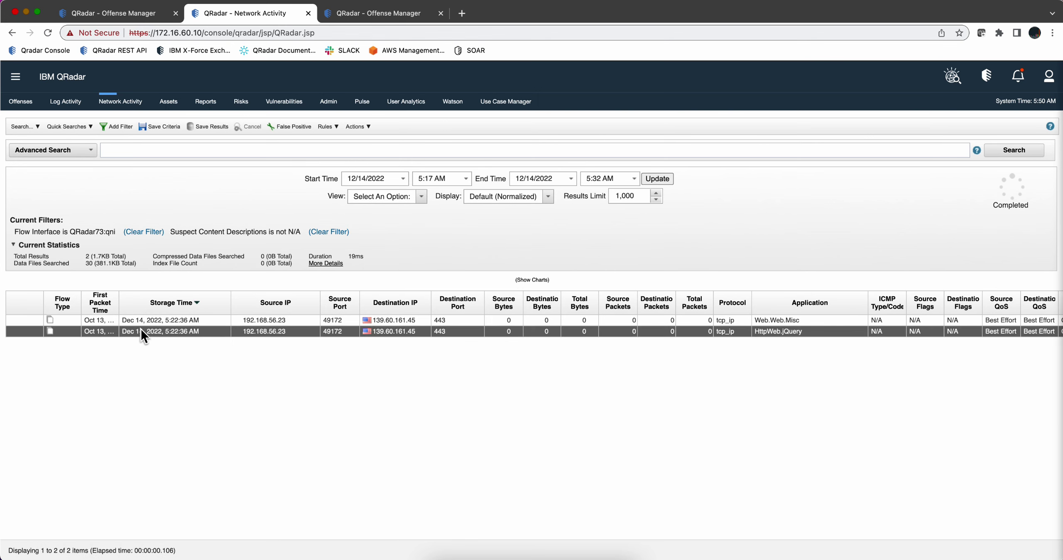
{"action": "double_click", "coordinate": [126, 333]}
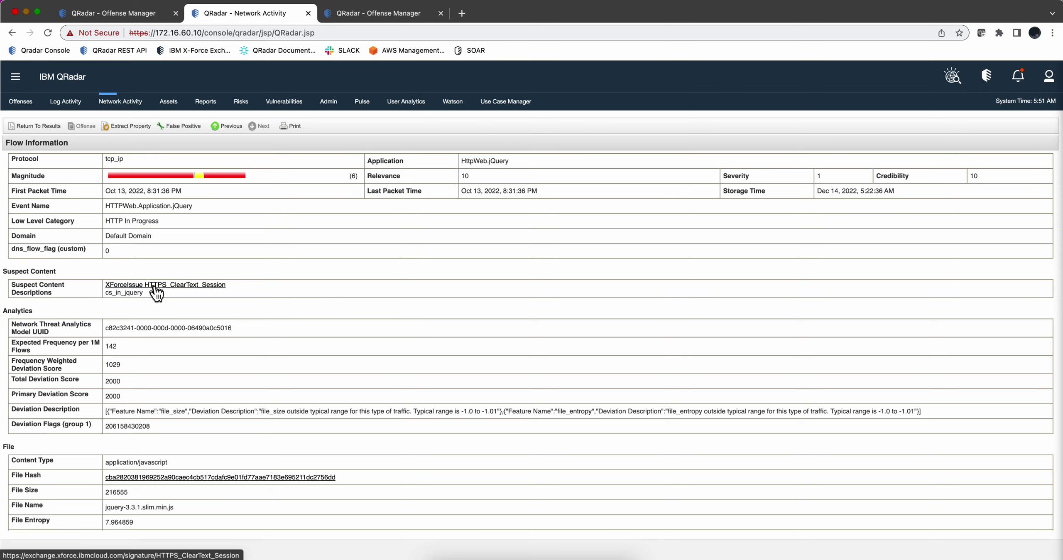
{"action": "left_click", "coordinate": [40, 127]}
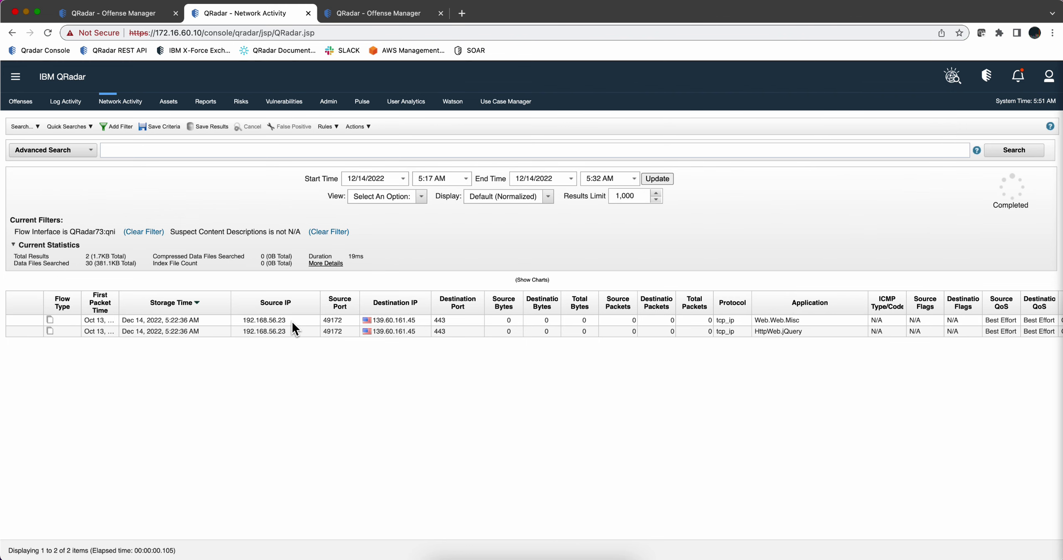
- Start a new flow rule from the rules list's Actions menu
{"action": "key", "text": "ctrl+shift+Tab"}
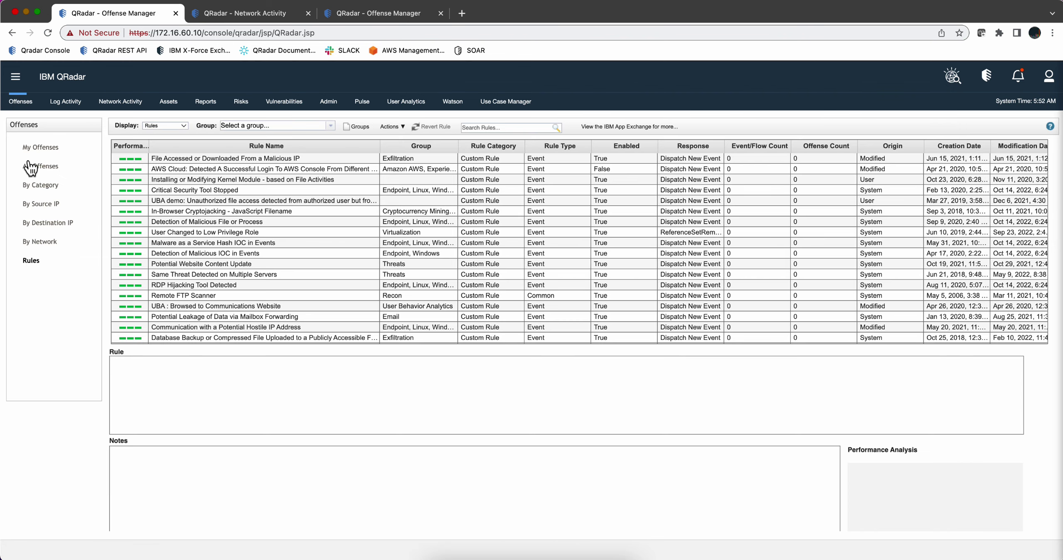
{"action": "left_click", "coordinate": [393, 127]}
{"action": "left_click", "coordinate": [405, 158]}
- Filter the available rule tests by 'any of' and scroll through the results
{"action": "left_click", "coordinate": [357, 187]}
{"action": "type", "text": "any"}
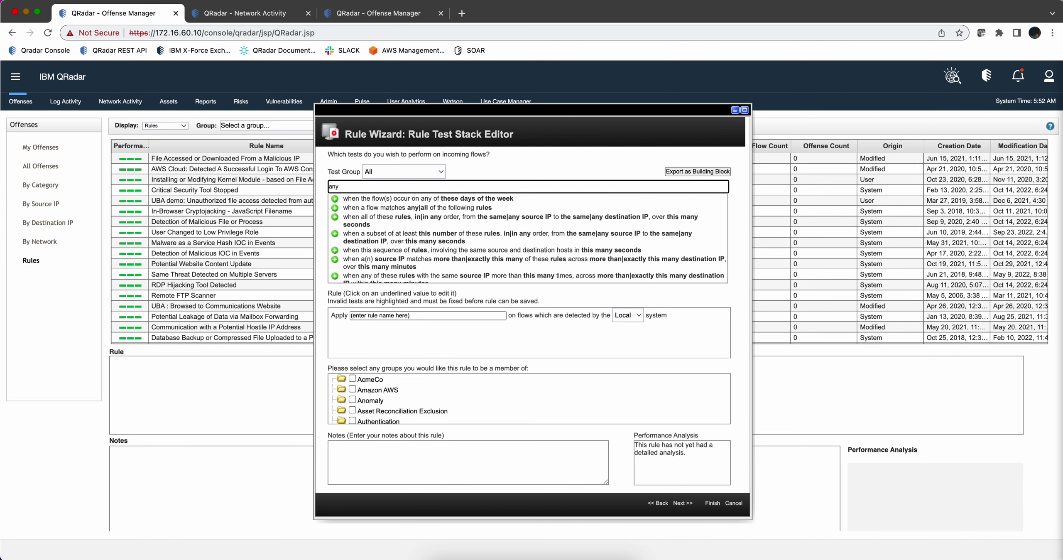
{"action": "type", "text": " of"}
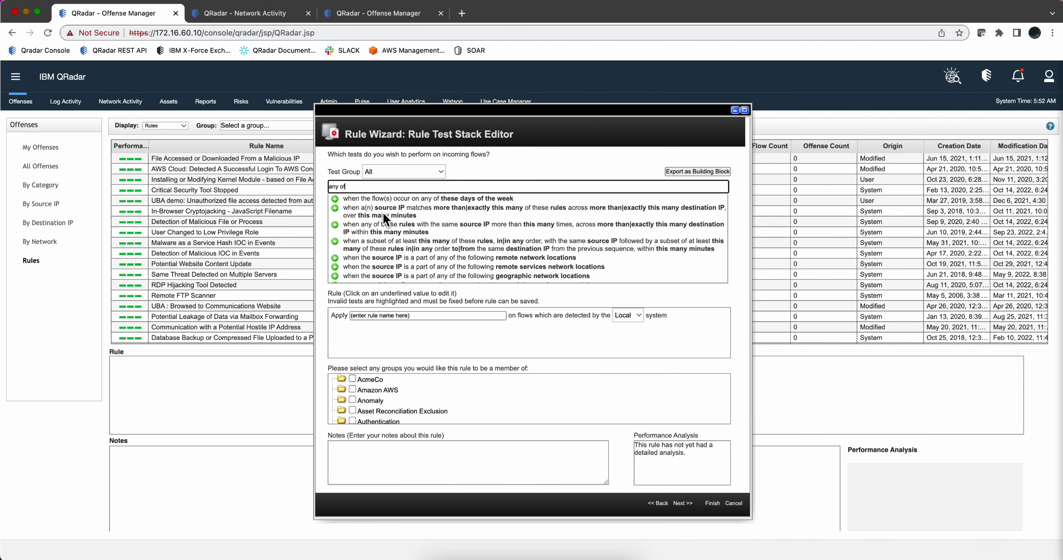
{"action": "scroll", "coordinate": [383, 212], "scroll_direction": "down", "scroll_amount": 3}
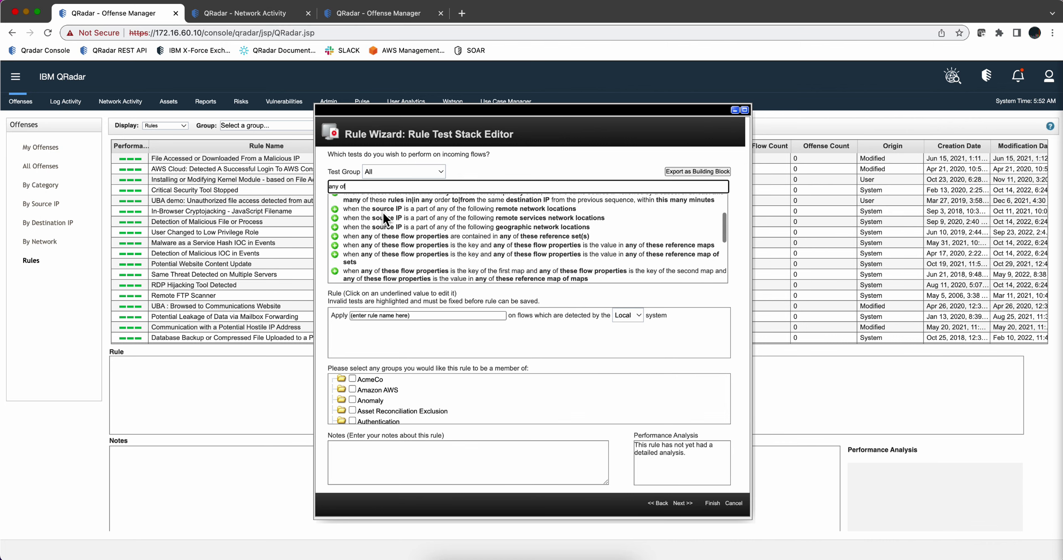
{"action": "scroll", "coordinate": [383, 216], "scroll_direction": "down", "scroll_amount": 1}
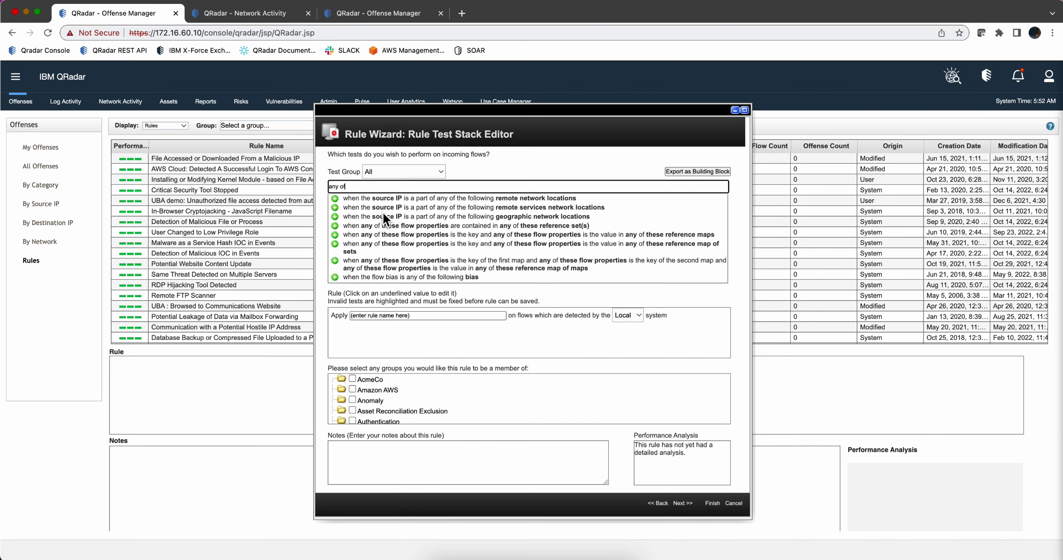
{"action": "scroll", "coordinate": [383, 216], "scroll_direction": "down", "scroll_amount": 3}
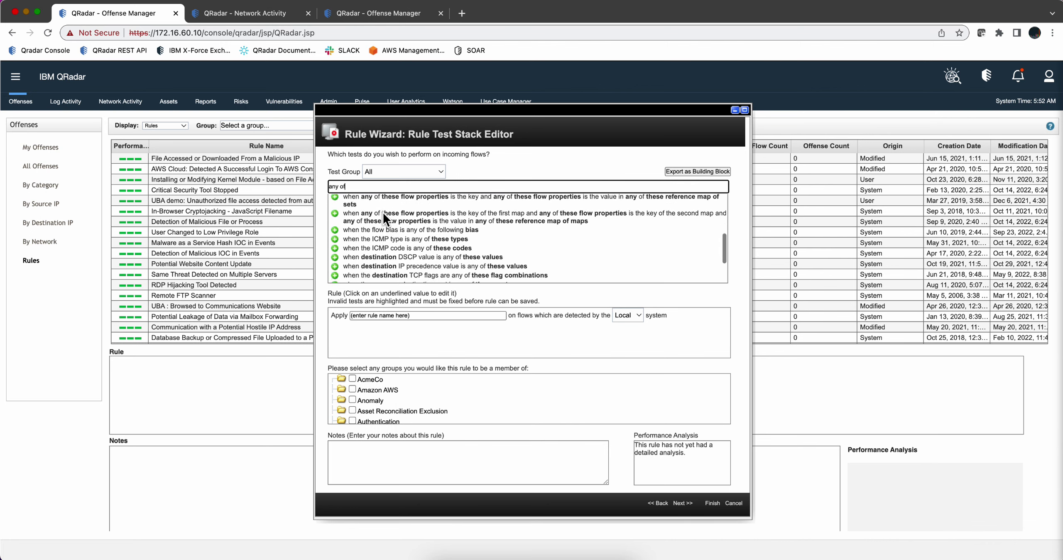
{"action": "scroll", "coordinate": [383, 213], "scroll_direction": "down", "scroll_amount": 2}
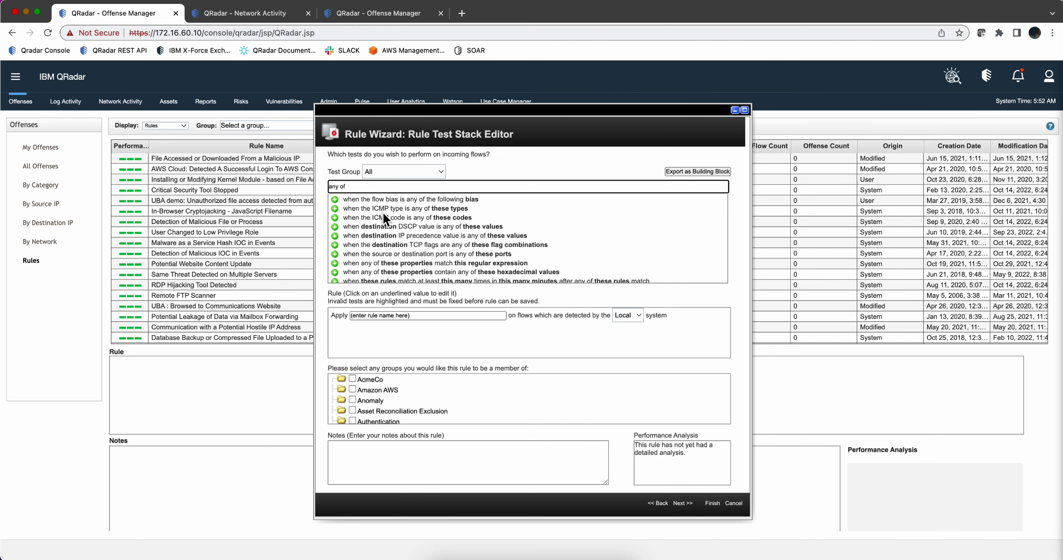
- Add the regular-expression properties test, checking Suspect Content Descriptions
{"action": "left_click", "coordinate": [336, 264]}
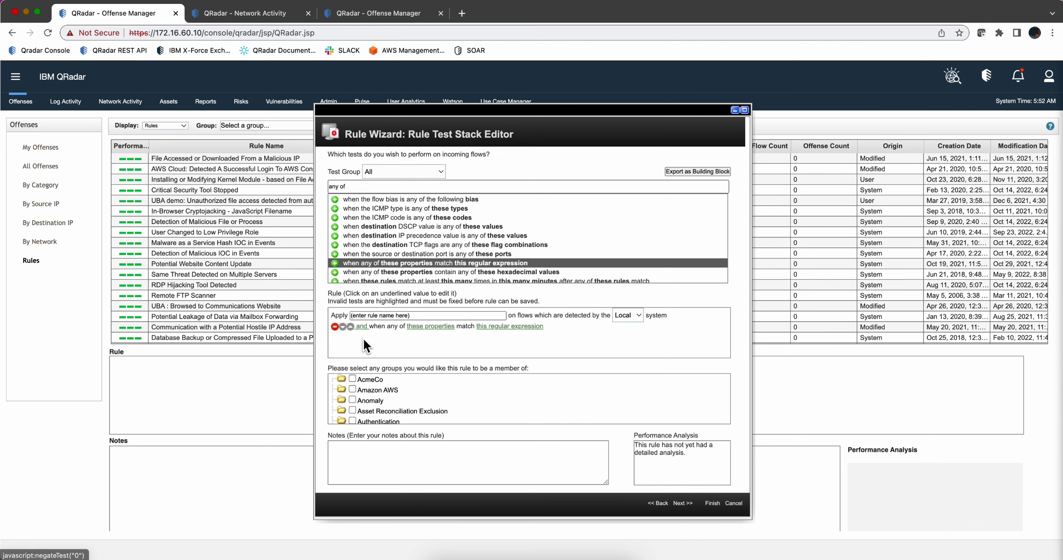
{"action": "left_click", "coordinate": [422, 327]}
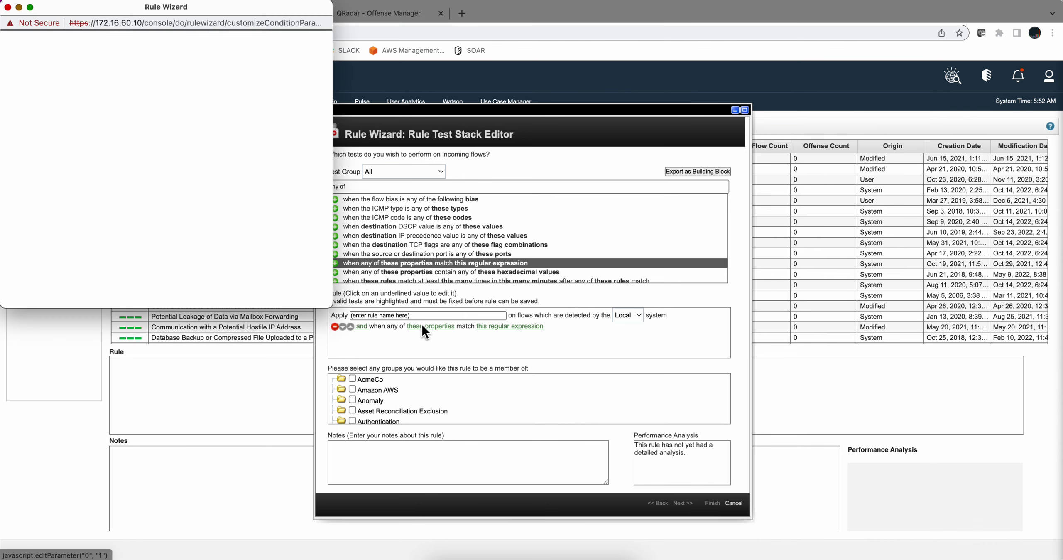
{"action": "left_click", "coordinate": [95, 58]}
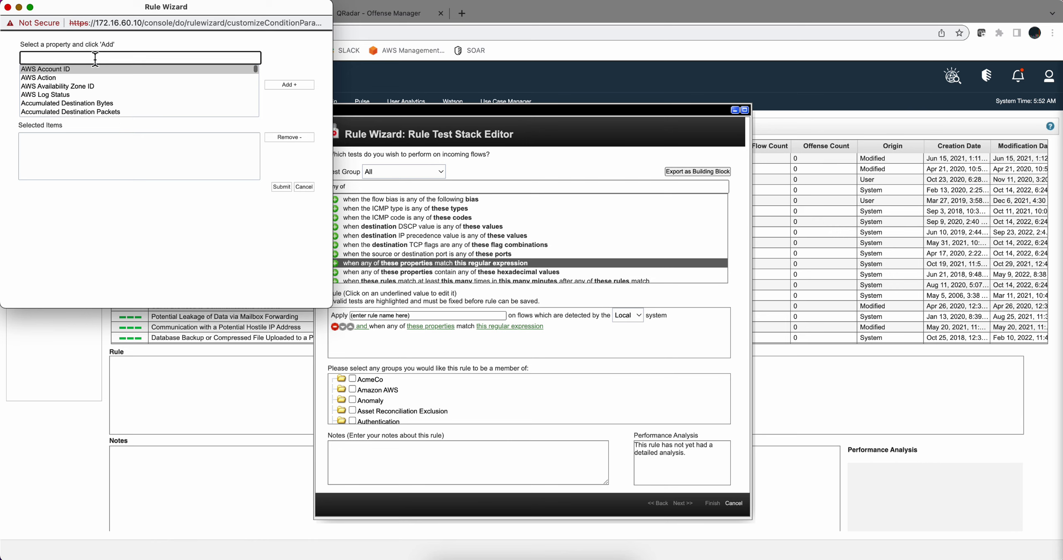
{"action": "type", "text": "sus"}
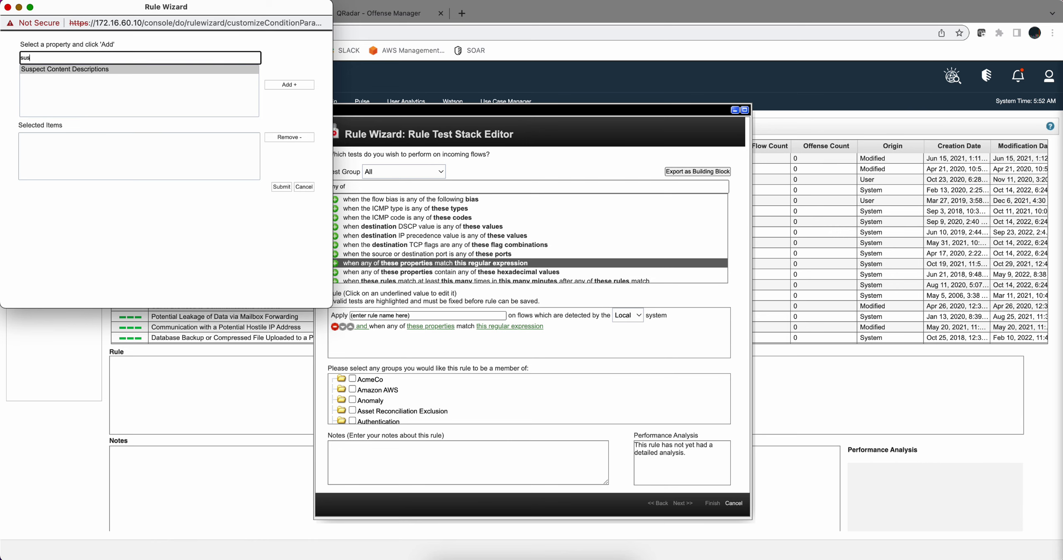
{"action": "left_click", "coordinate": [95, 68]}
{"action": "left_click", "coordinate": [300, 83]}
{"action": "left_click", "coordinate": [282, 191]}
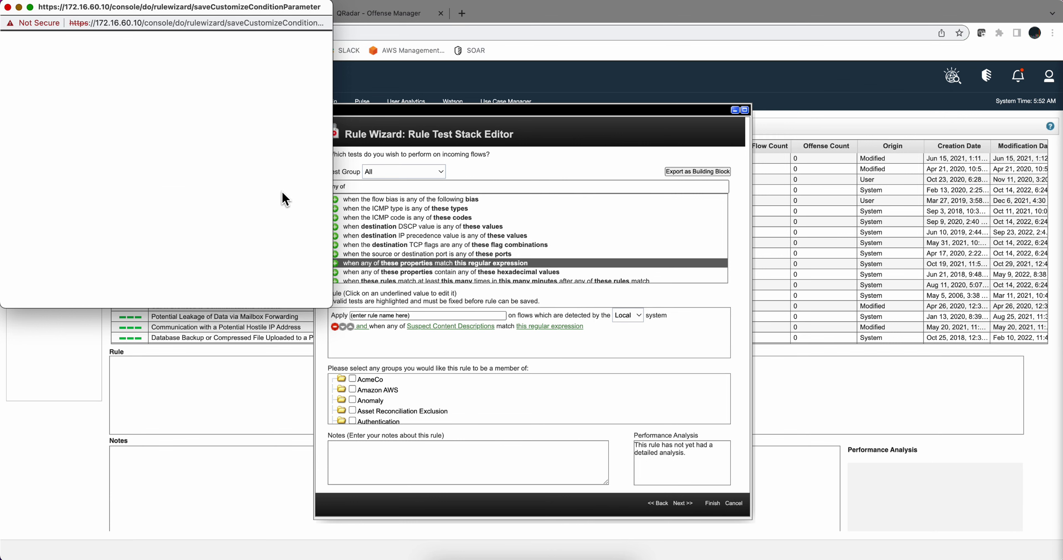
- Set the test's regular expression value to cs_in_jquery
{"action": "left_click", "coordinate": [536, 327]}
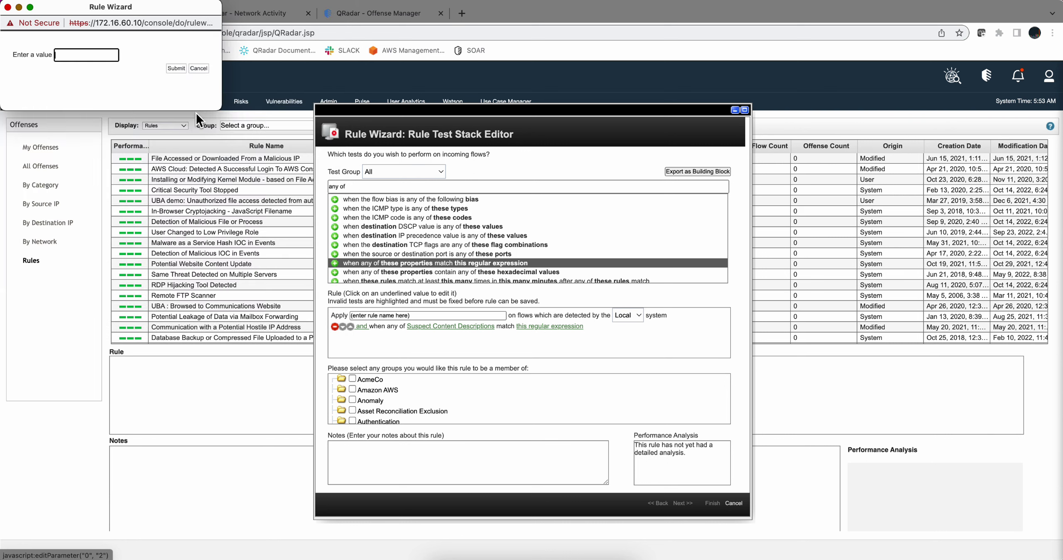
{"action": "left_click", "coordinate": [75, 53]}
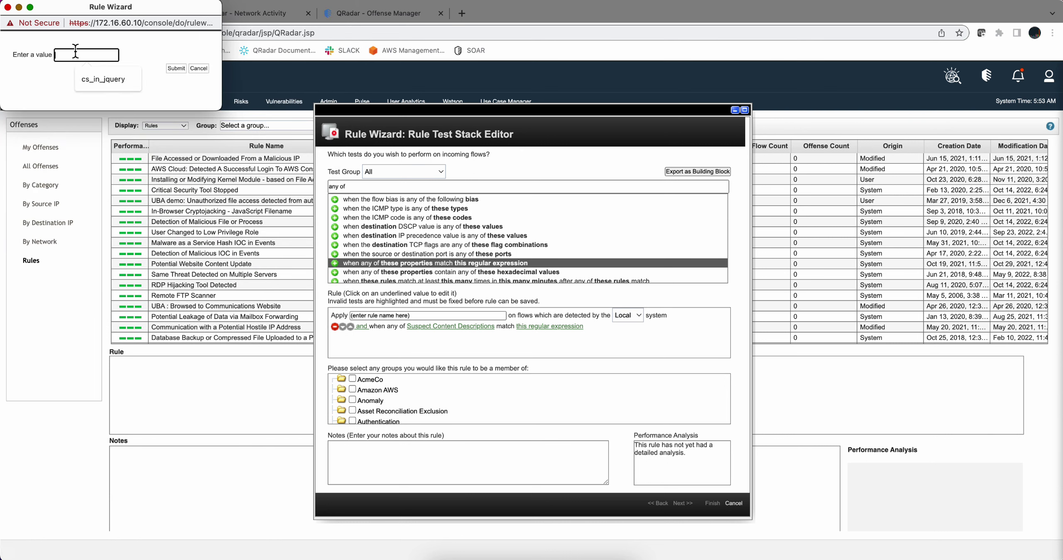
{"action": "left_click", "coordinate": [94, 80]}
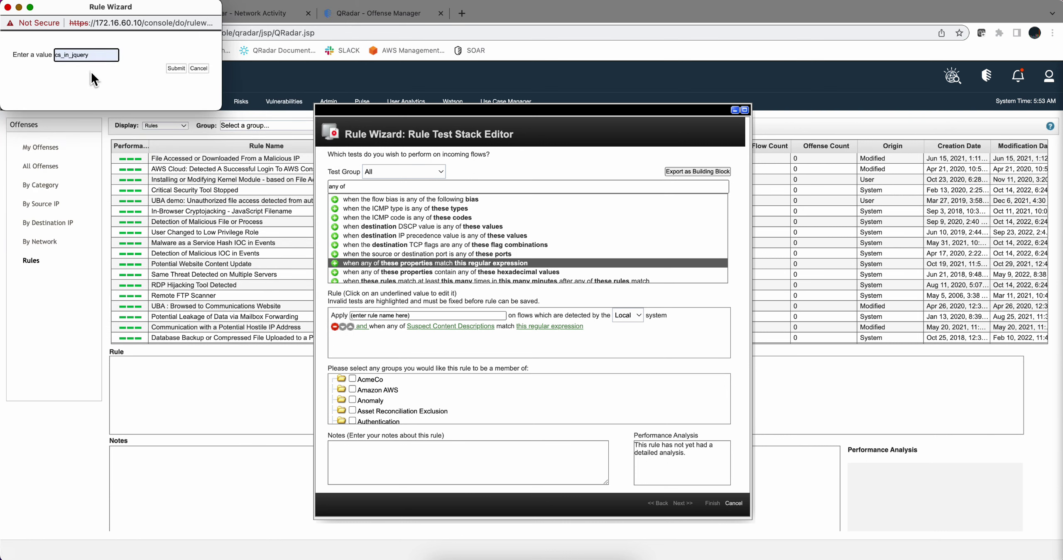
{"action": "left_click", "coordinate": [176, 69]}
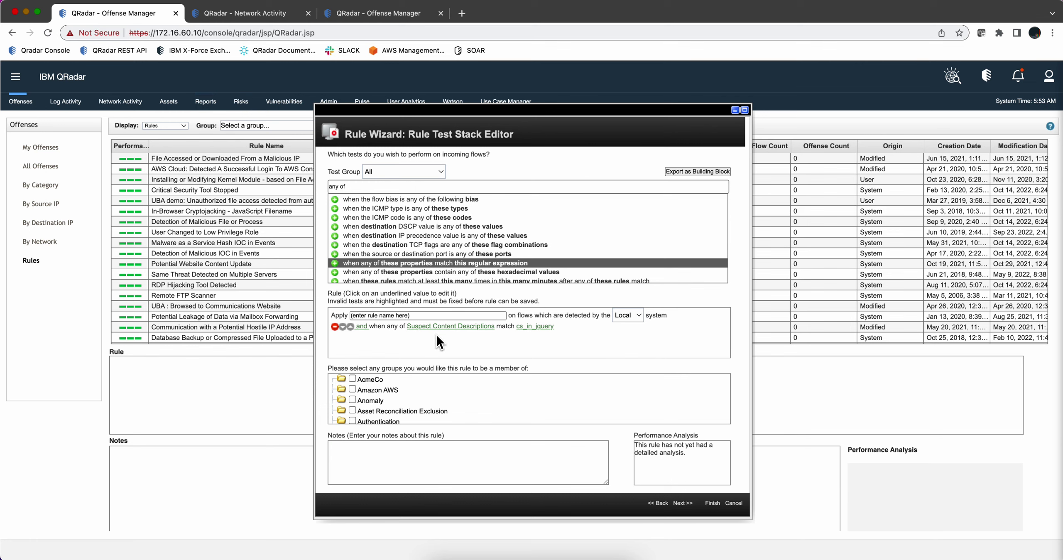
- Advance the wizard and enter 'Detecting Cobal Strike JQuery' as the rule name
{"action": "left_click", "coordinate": [686, 505]}
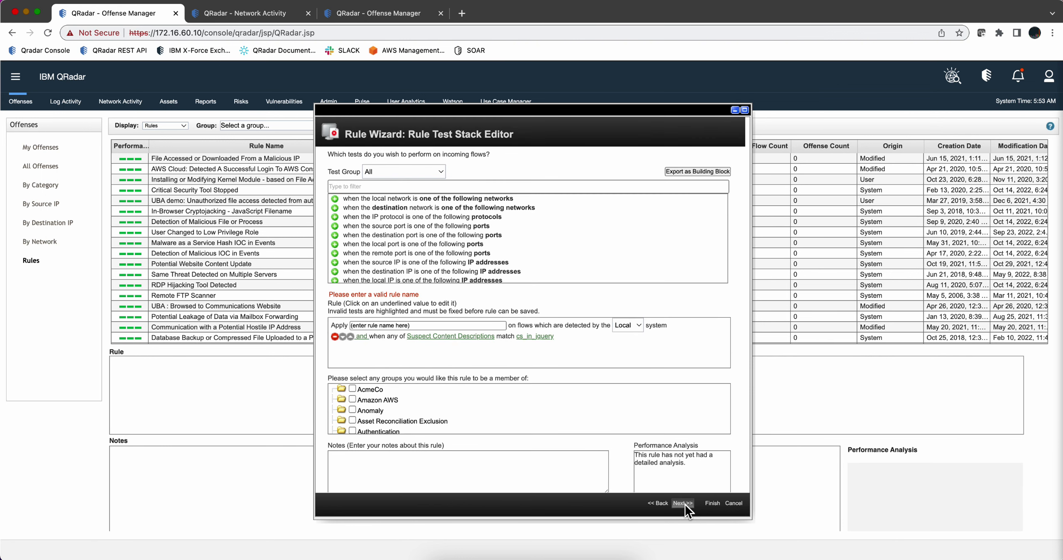
{"action": "left_click", "coordinate": [380, 325]}
{"action": "type", "text": "D"}
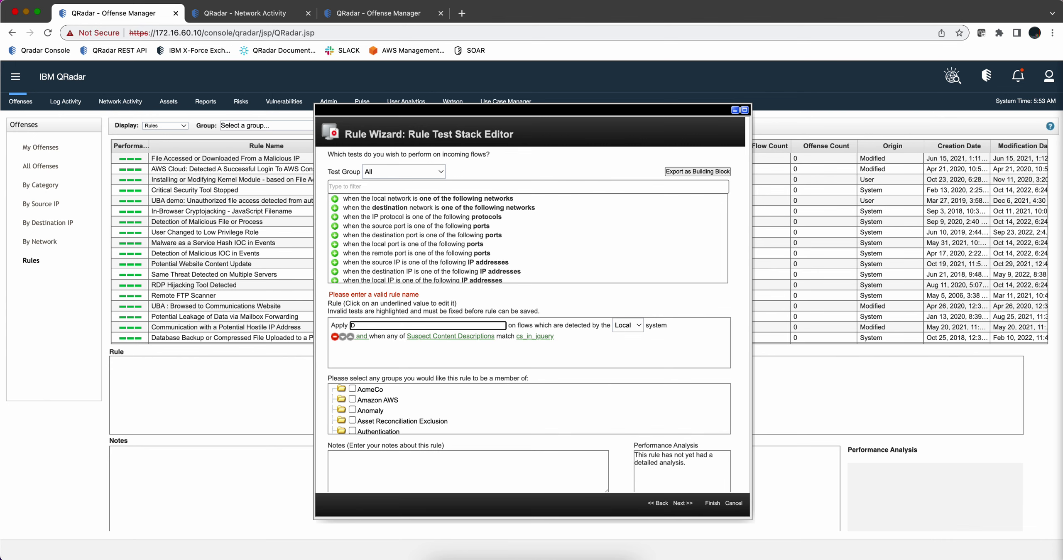
{"action": "type", "text": "etecin"}
{"action": "key", "text": "BackSpace"}
{"action": "key", "text": "BackSpace"}
{"action": "type", "text": "ting Cobal Strike JQuery"}
- Enable 'Ensure the detected flow is part of an offense' and finish the rule
{"action": "left_click", "coordinate": [683, 504]}
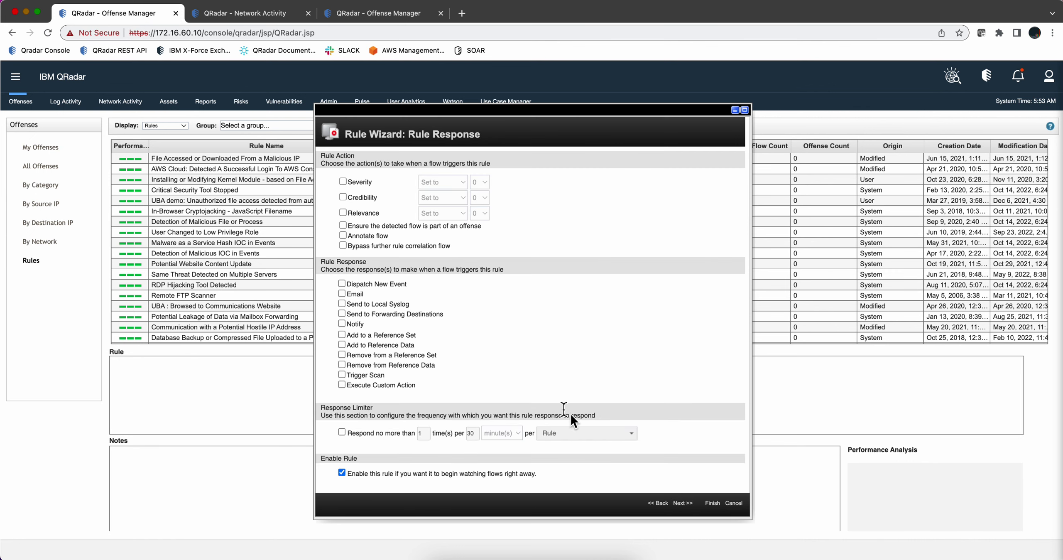
{"action": "left_click", "coordinate": [343, 225]}
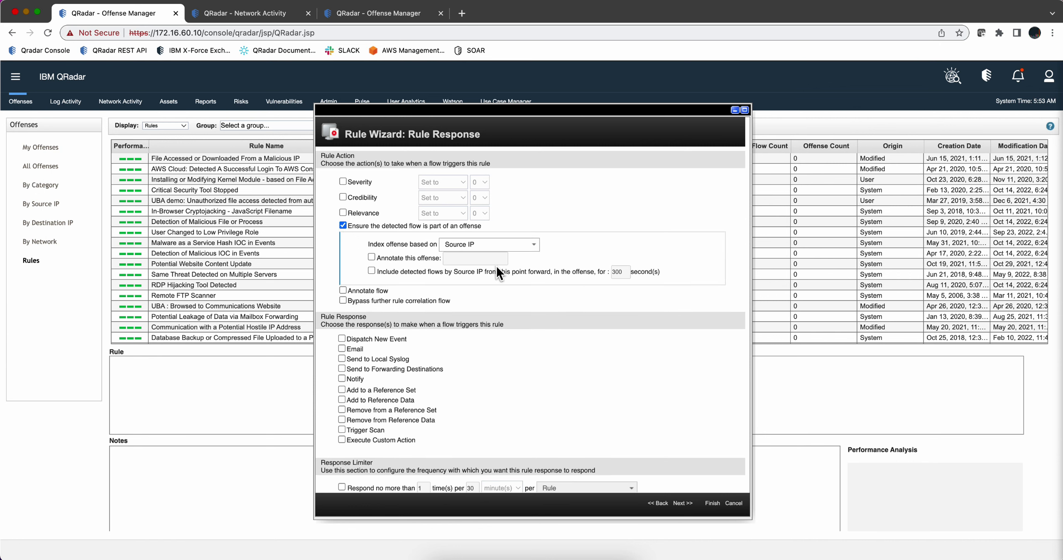
{"action": "left_click", "coordinate": [712, 503]}
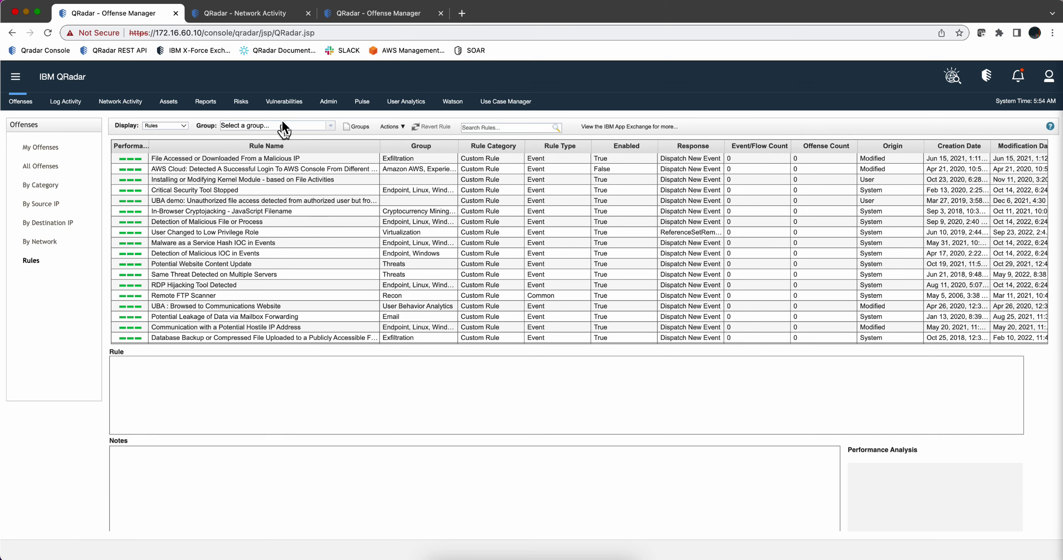
- Switch the Network Activity flow view to Real Time (streaming)
{"action": "left_click", "coordinate": [275, 16]}
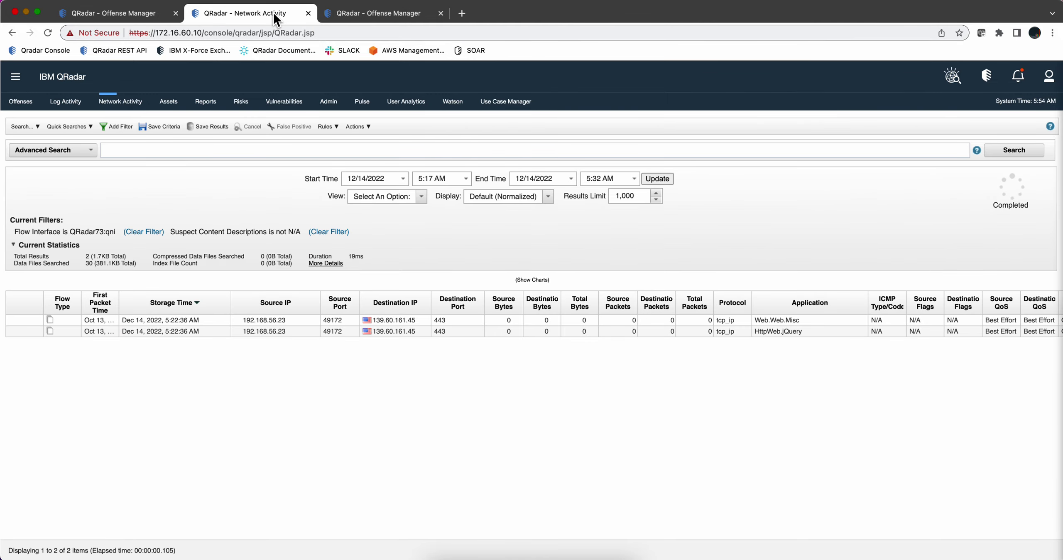
{"action": "left_click", "coordinate": [421, 196]}
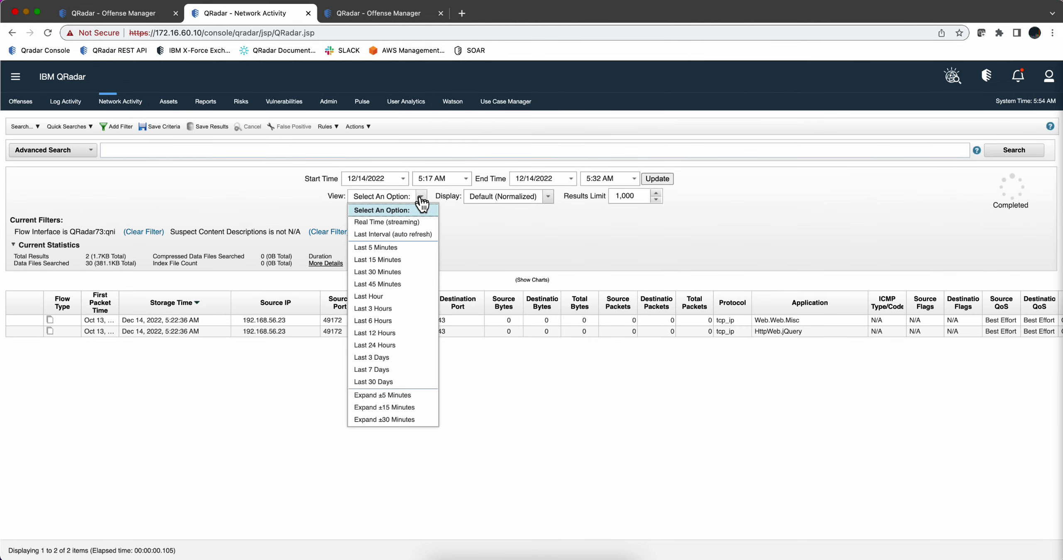
{"action": "left_click", "coordinate": [405, 224]}
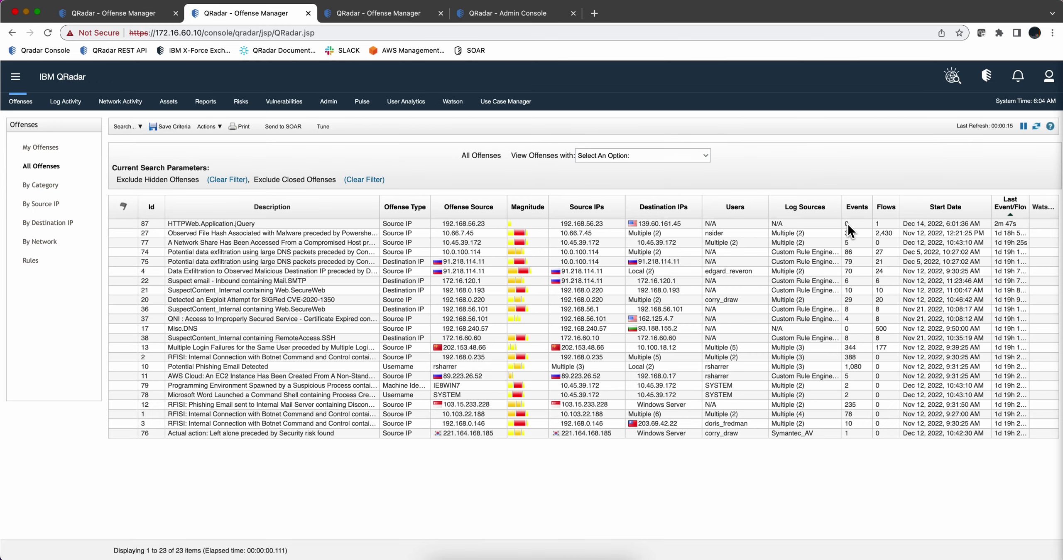
- Open offense 87 and display its contributing rules
{"action": "double_click", "coordinate": [409, 223]}
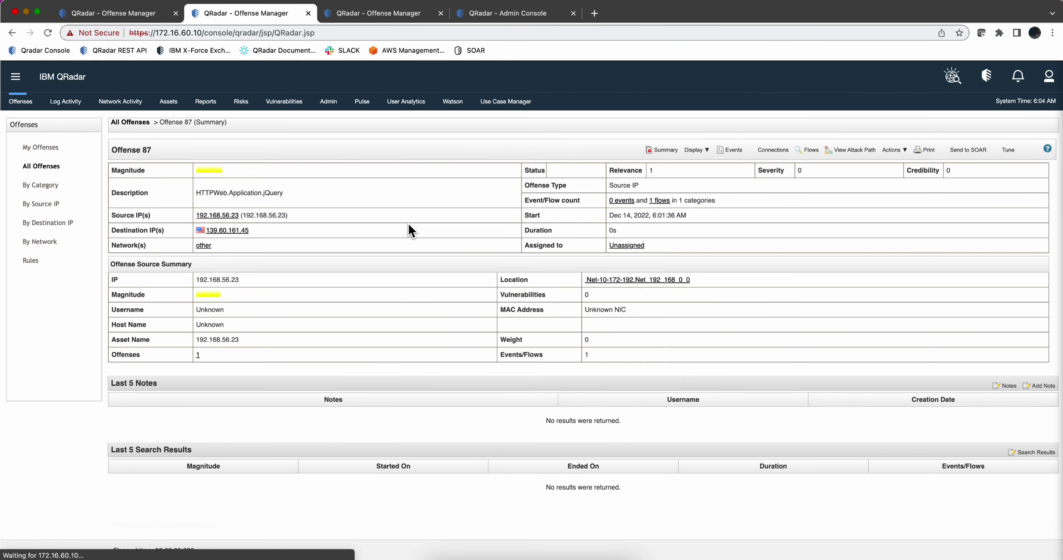
{"action": "left_click", "coordinate": [705, 151]}
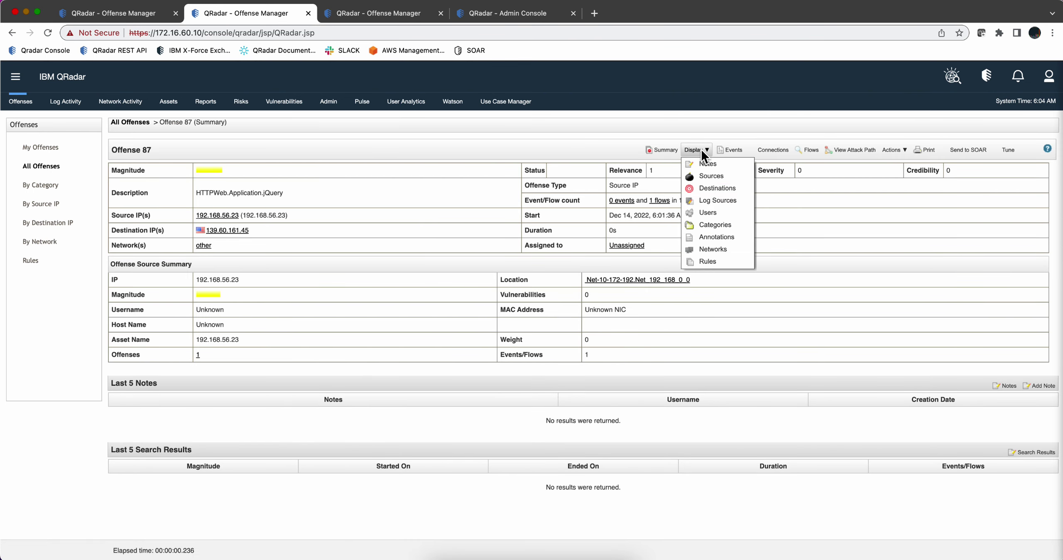
{"action": "left_click", "coordinate": [705, 266]}
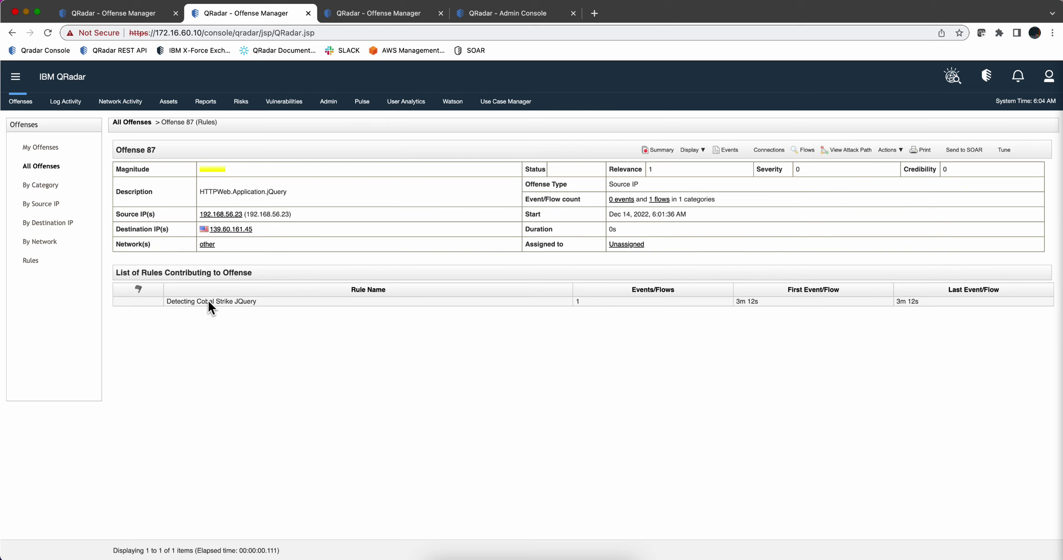
- Add a 'flow matches this search filter' test to the rule, ordered above Suspect Content
{"action": "double_click", "coordinate": [208, 300]}
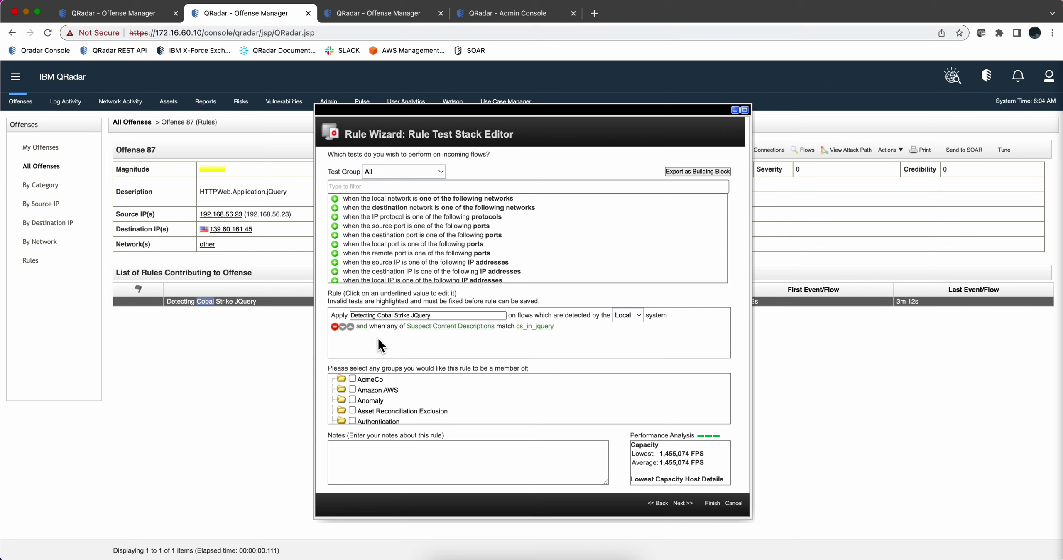
{"action": "left_click", "coordinate": [366, 187]}
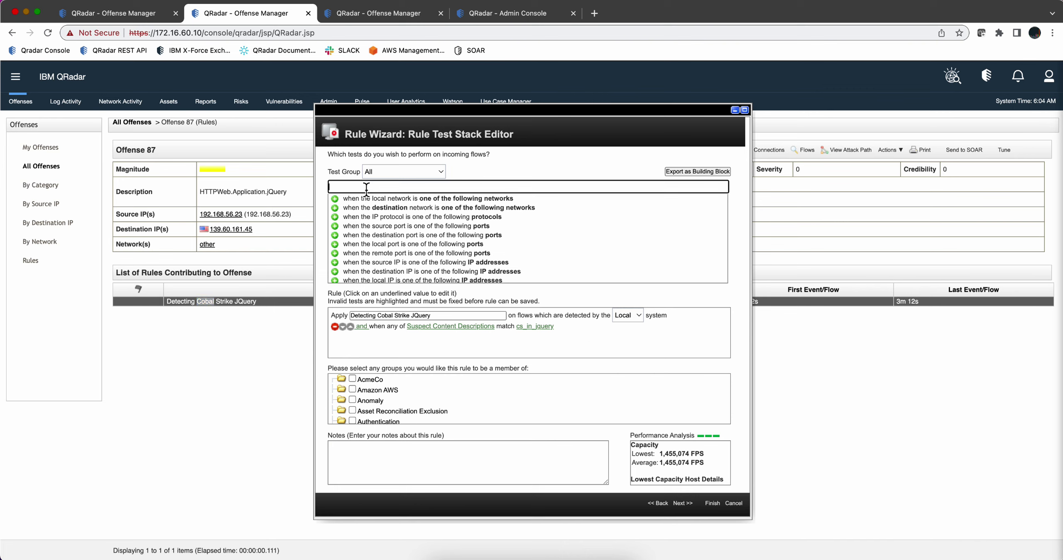
{"action": "type", "text": "flow matc"}
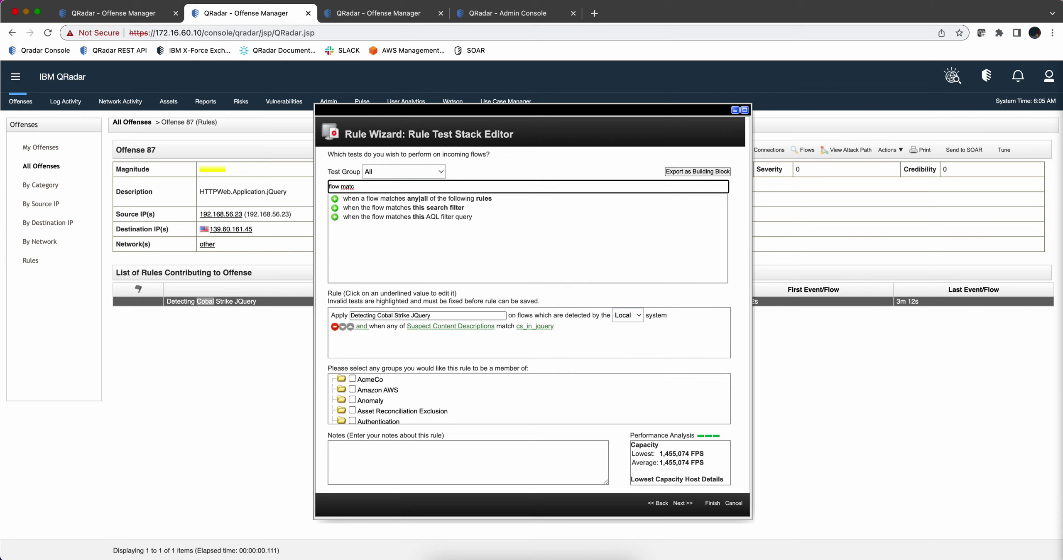
{"action": "left_click", "coordinate": [335, 207]}
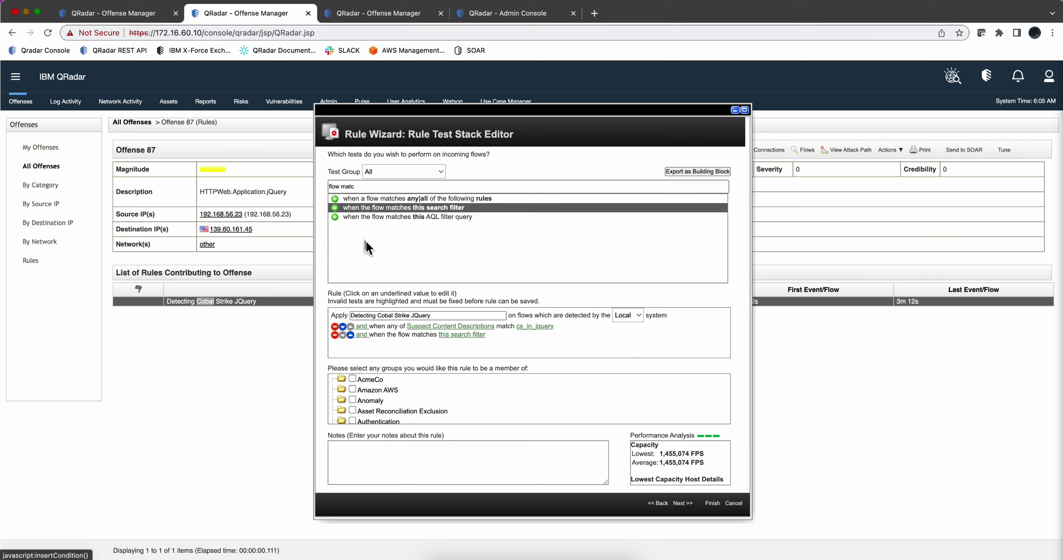
{"action": "left_click", "coordinate": [351, 335]}
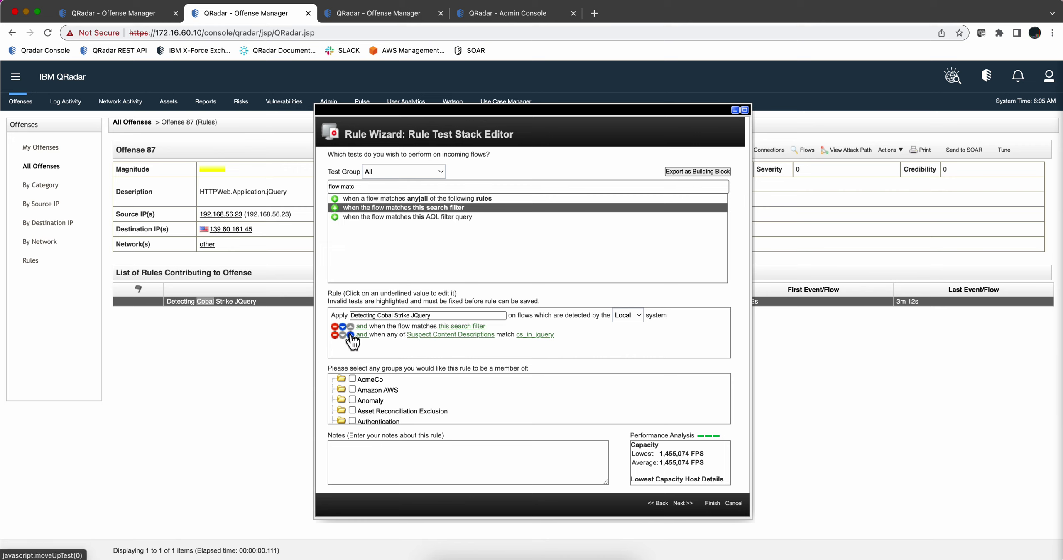
- Start the search filter with property Flow Direction and operator Equals any of
{"action": "left_click", "coordinate": [462, 327]}
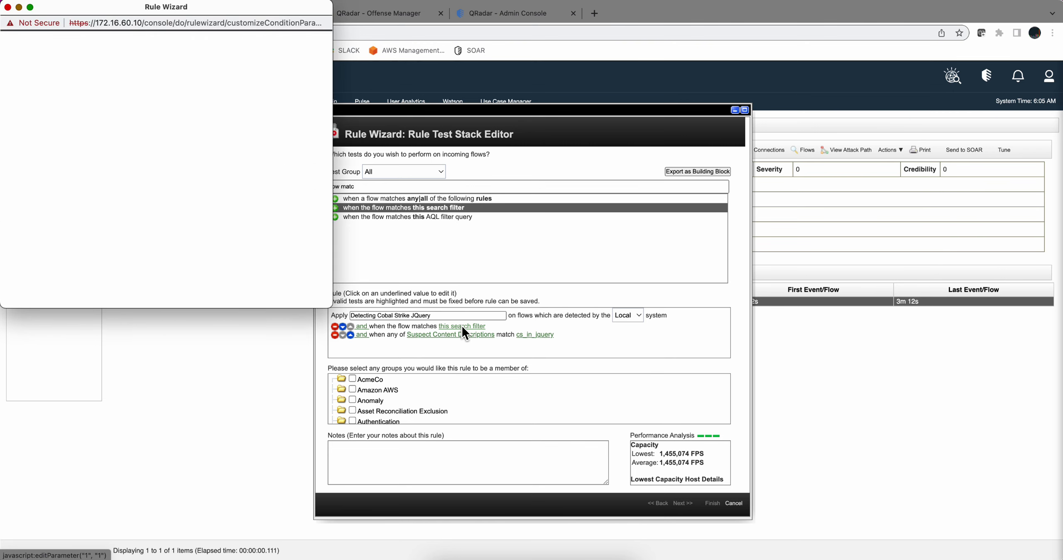
{"action": "left_click_drag", "start_coordinate": [181, 12], "coordinate": [477, 167]}
{"action": "left_click", "coordinate": [393, 225]}
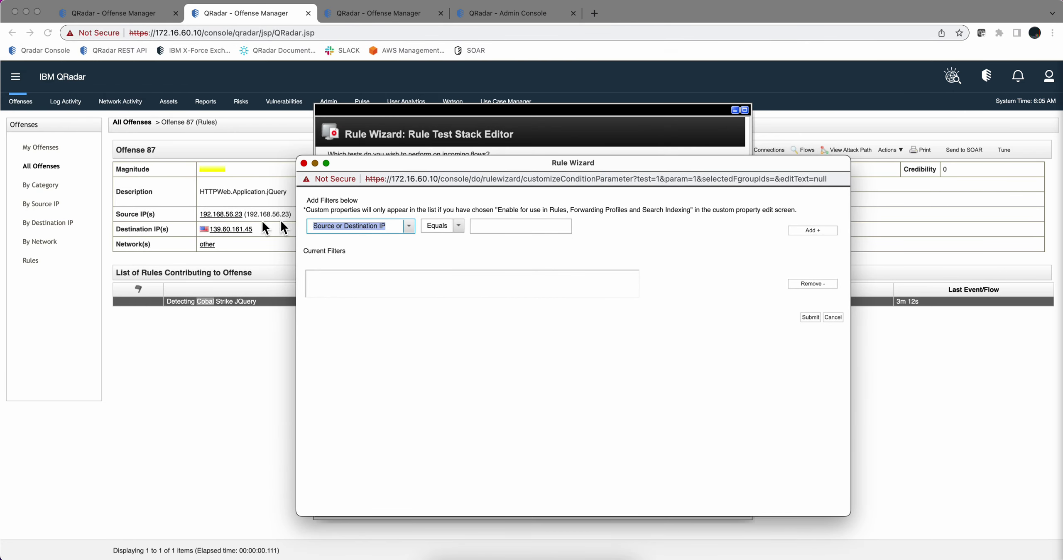
{"action": "type", "text": "flo"}
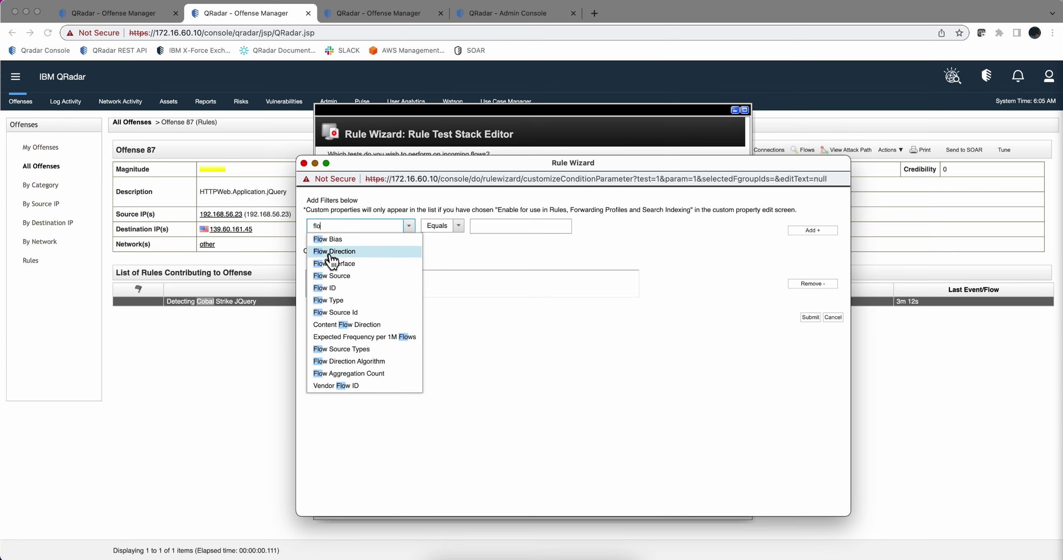
{"action": "left_click", "coordinate": [333, 251]}
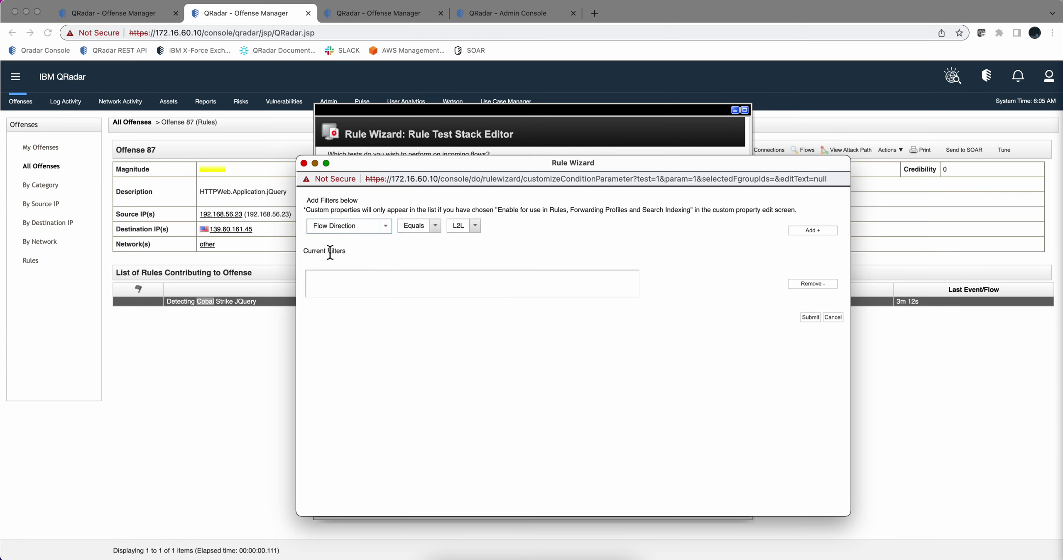
{"action": "left_click", "coordinate": [435, 227]}
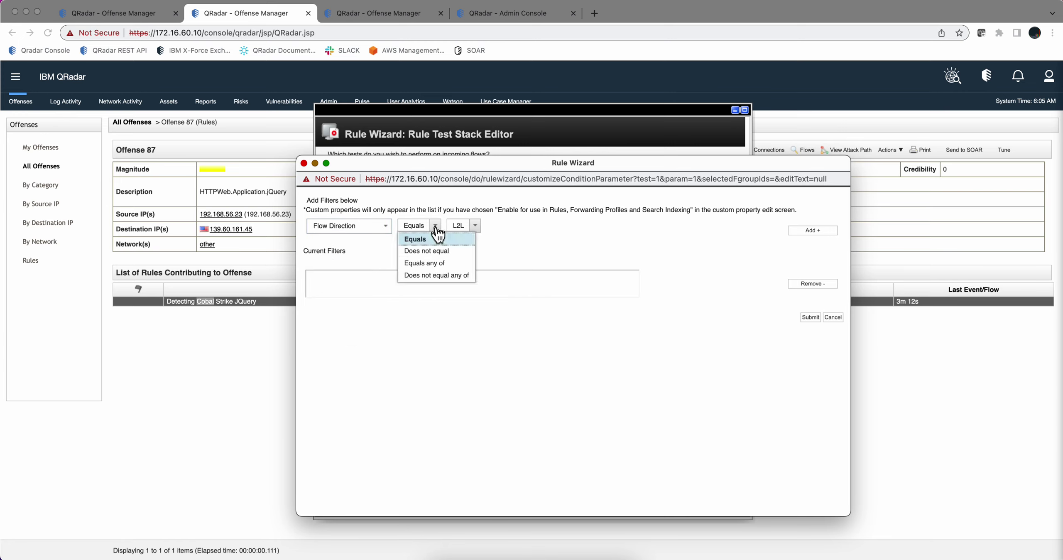
{"action": "left_click", "coordinate": [430, 263]}
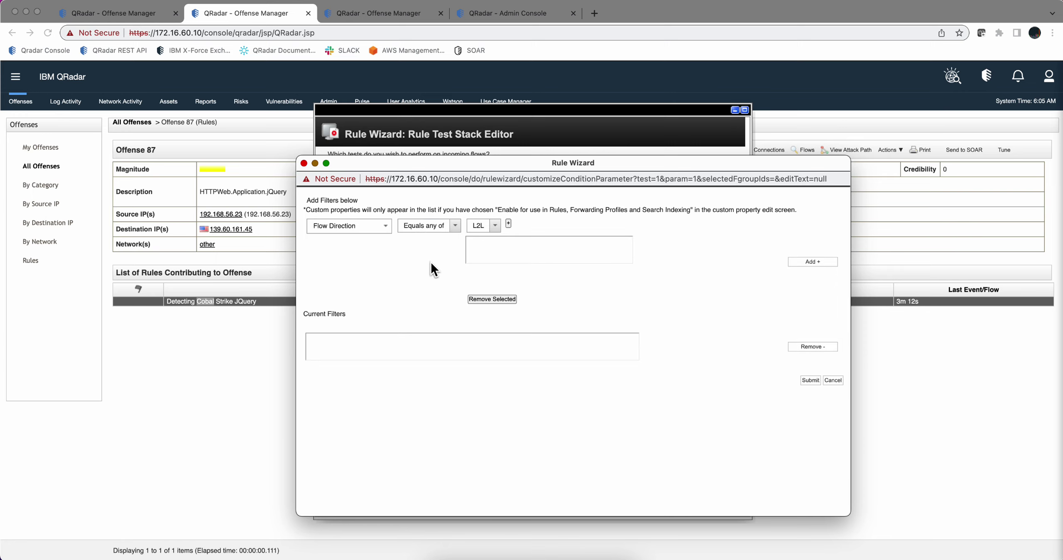
- Add L2R and R2L as accepted directions and add the filter
{"action": "left_click", "coordinate": [496, 226]}
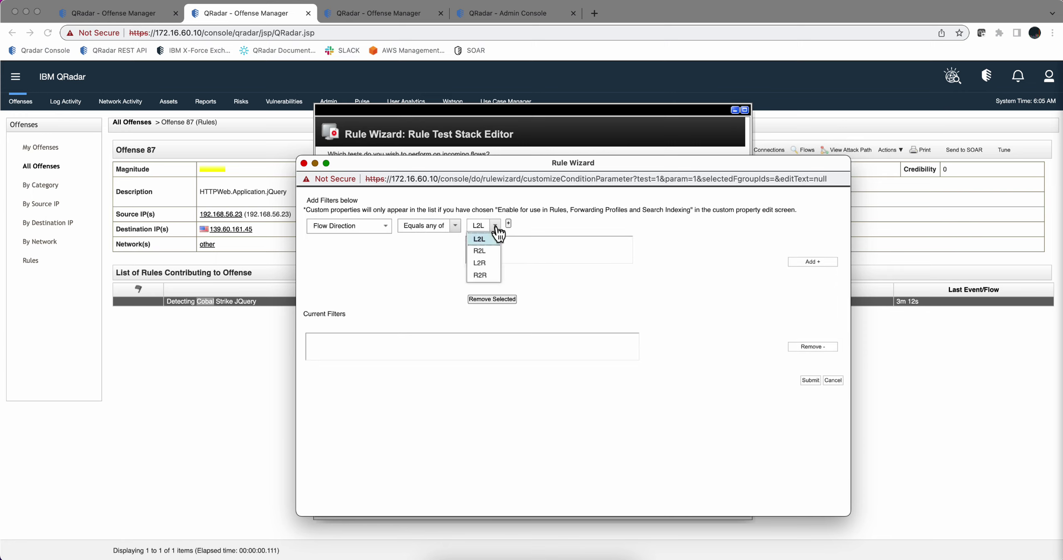
{"action": "left_click", "coordinate": [481, 263]}
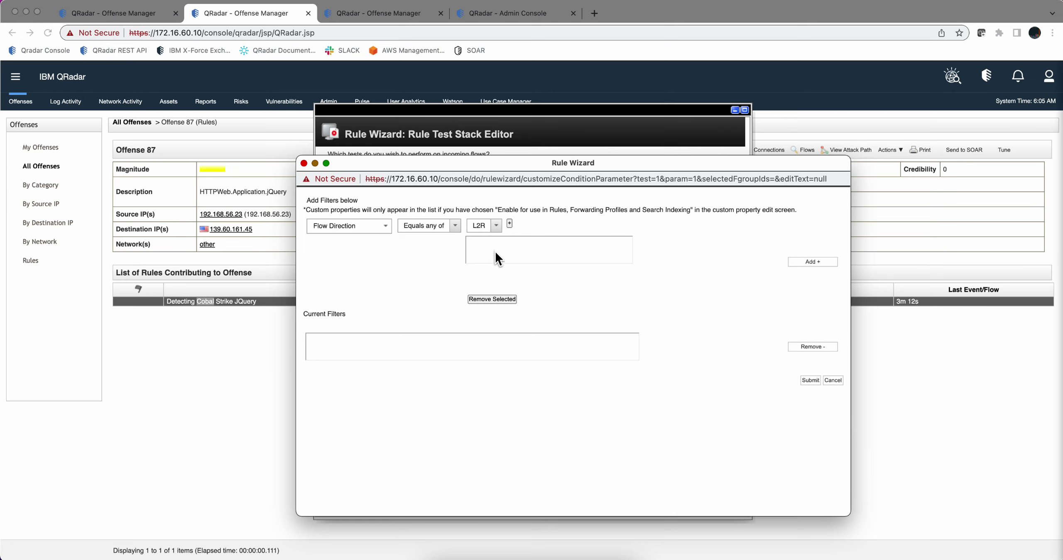
{"action": "left_click", "coordinate": [510, 224]}
{"action": "left_click", "coordinate": [496, 226]}
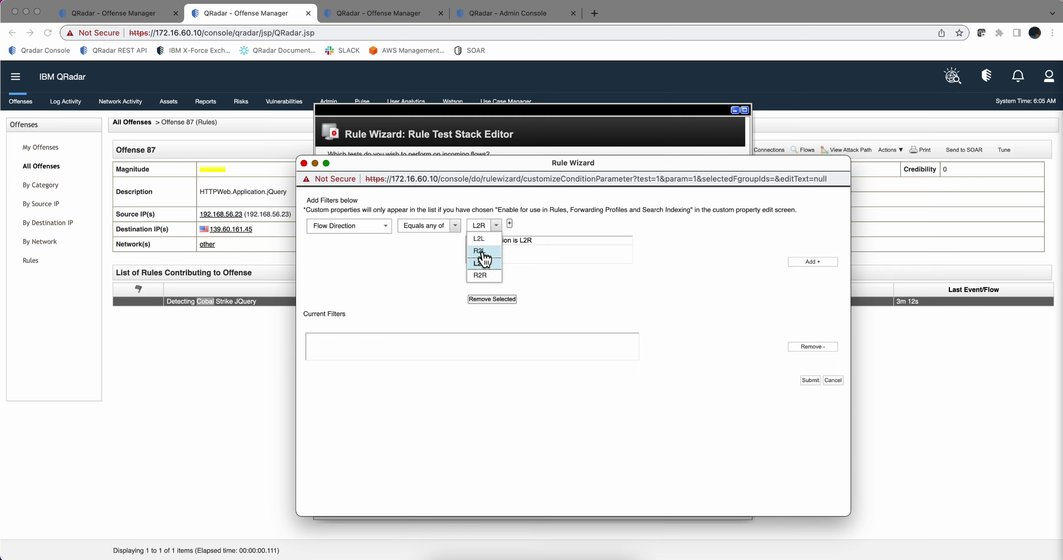
{"action": "left_click", "coordinate": [480, 251]}
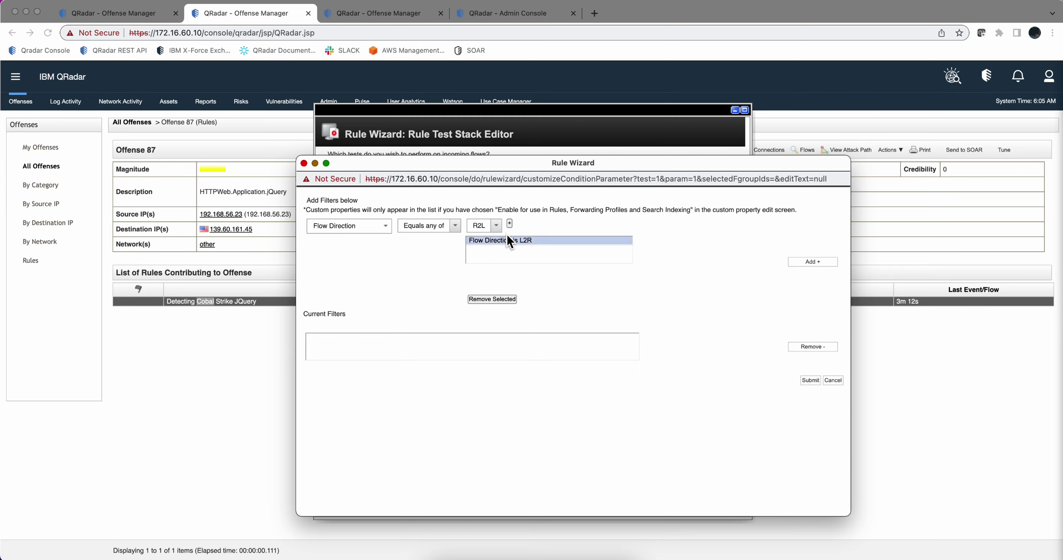
{"action": "left_click", "coordinate": [510, 223]}
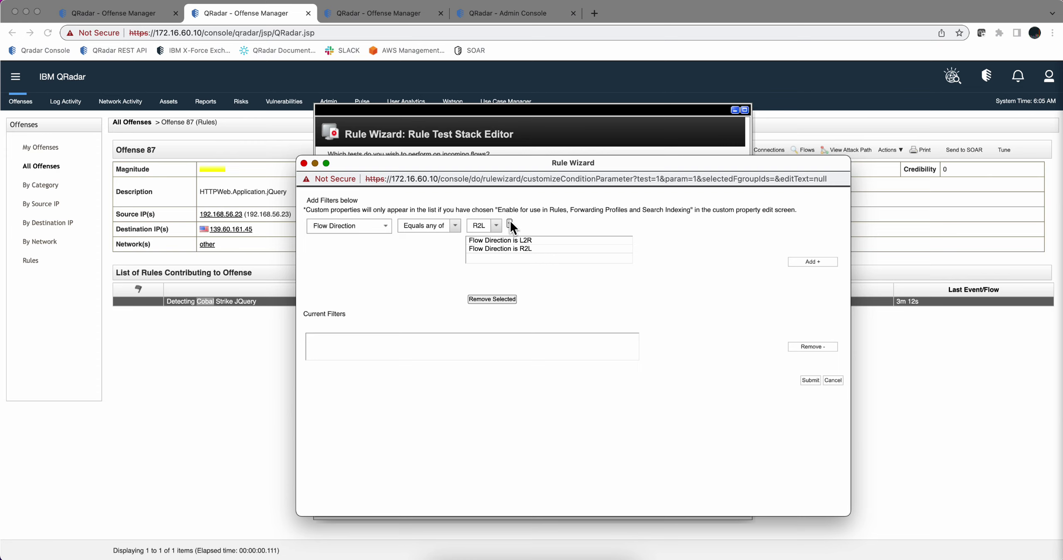
{"action": "left_click", "coordinate": [804, 260]}
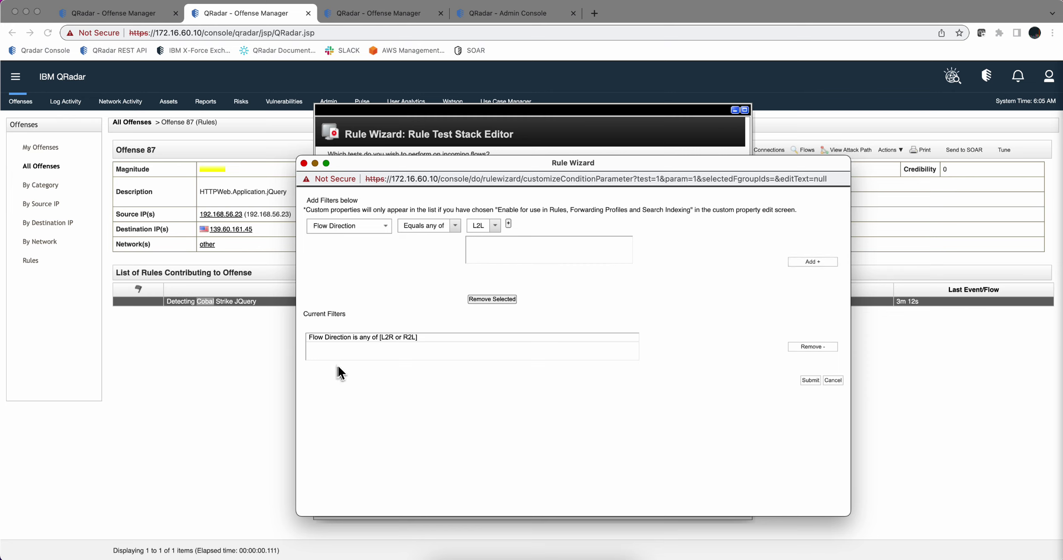
- Add a Suspect Content Descriptions is not N/A filter and submit both filters
{"action": "left_click", "coordinate": [392, 338]}
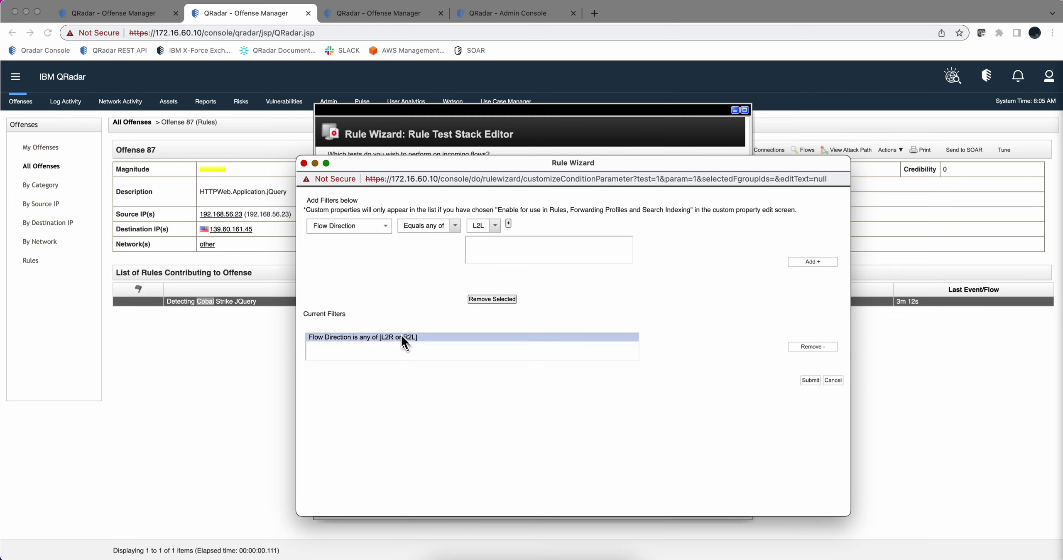
{"action": "left_click", "coordinate": [366, 226]}
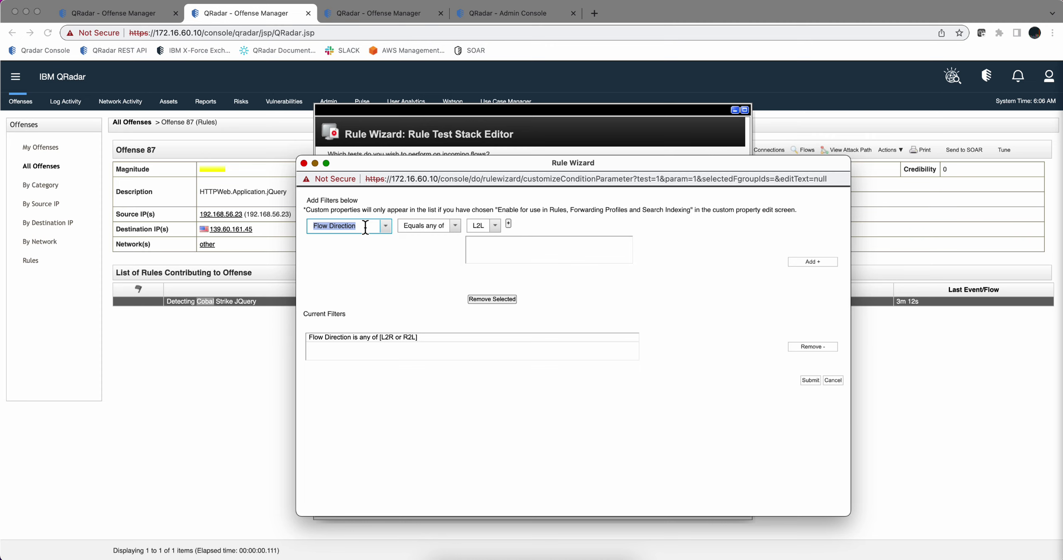
{"action": "type", "text": "Sus"}
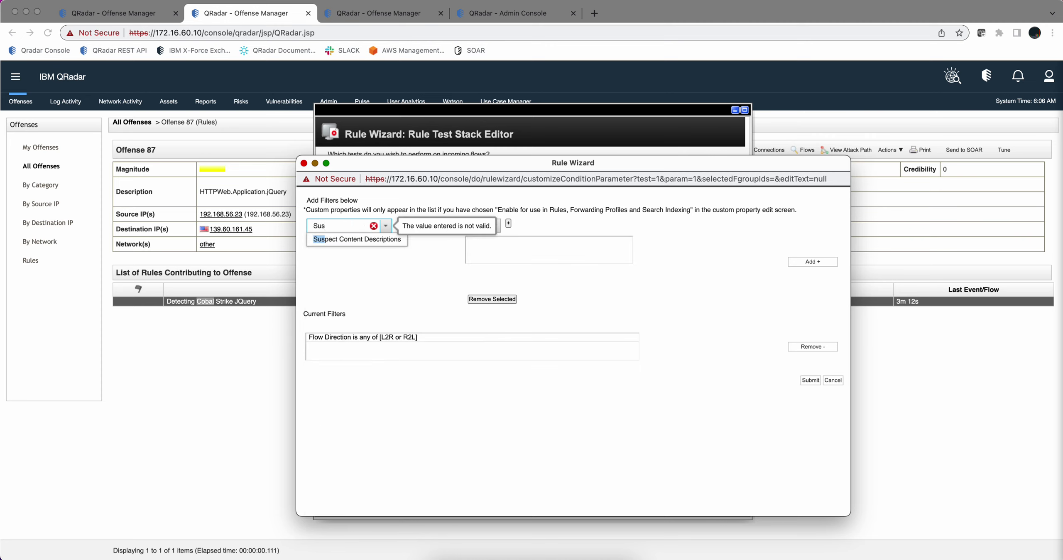
{"action": "left_click", "coordinate": [363, 240]}
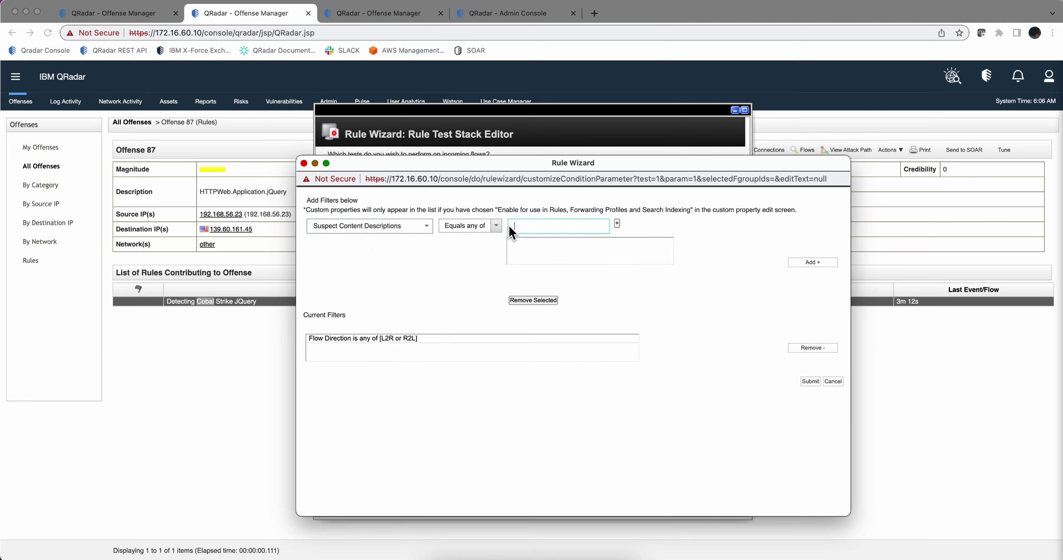
{"action": "left_click", "coordinate": [498, 228]}
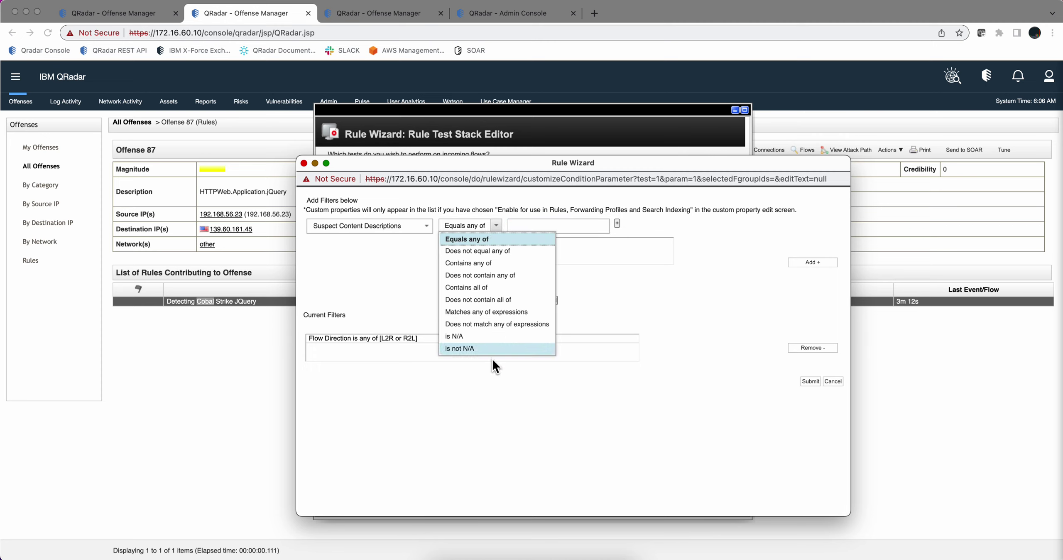
{"action": "left_click", "coordinate": [482, 349]}
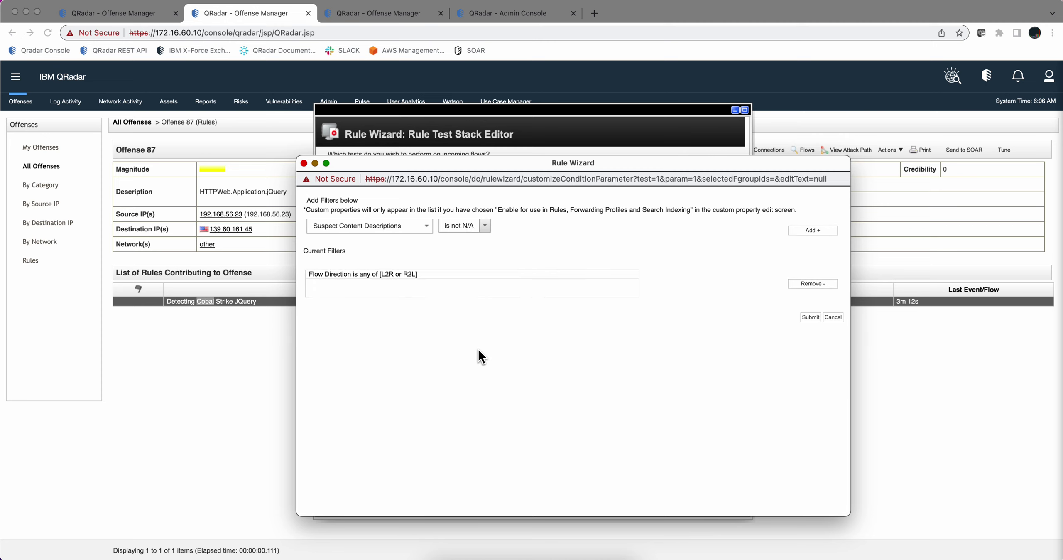
{"action": "left_click", "coordinate": [819, 230]}
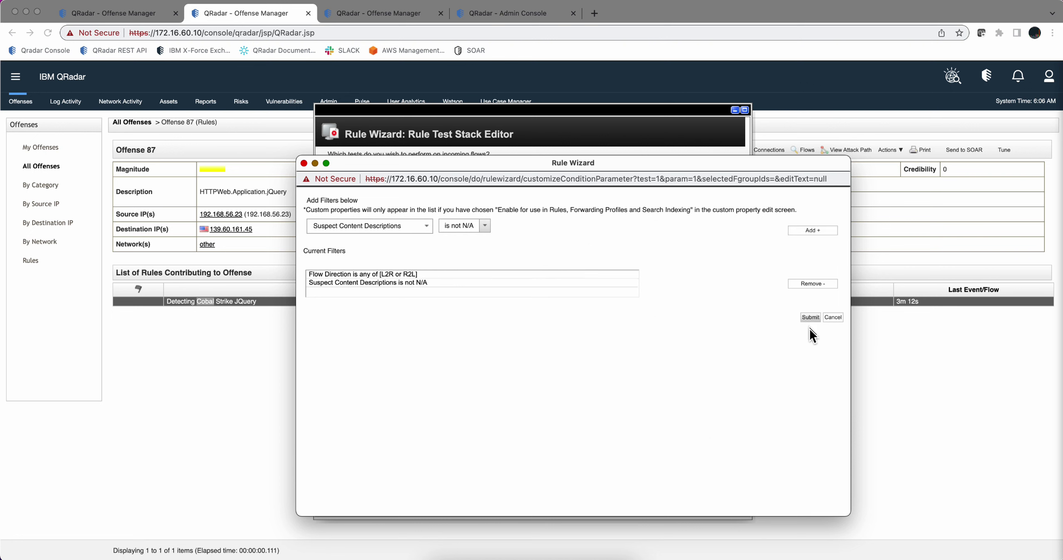
{"action": "left_click", "coordinate": [810, 317]}
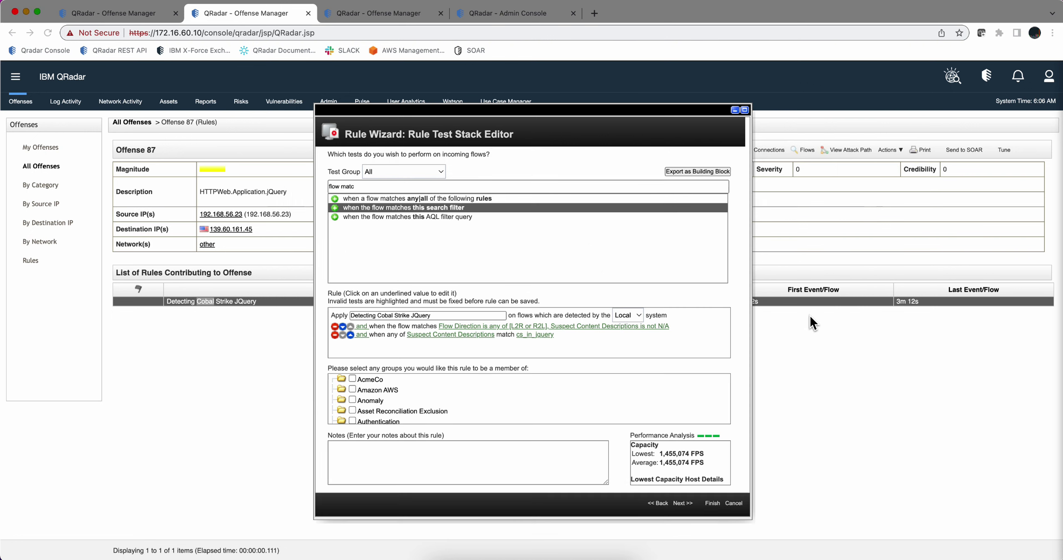